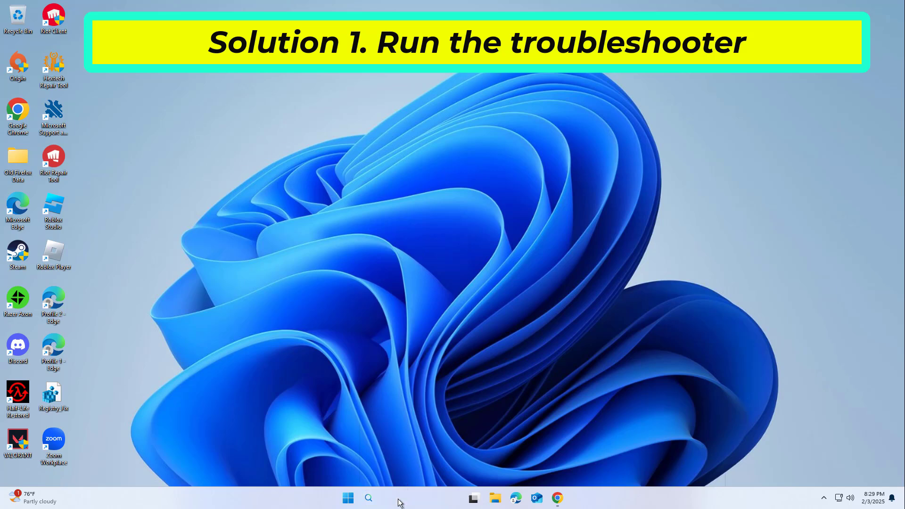
Step: Find and run the Windows Store Apps troubleshooter, then close it once its check has finished
click(399, 497)
text(fix s)
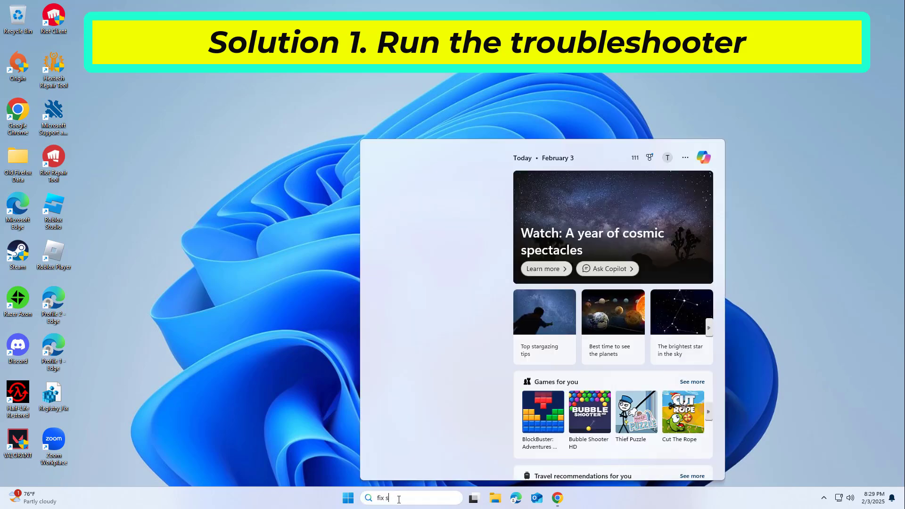
text(tore)
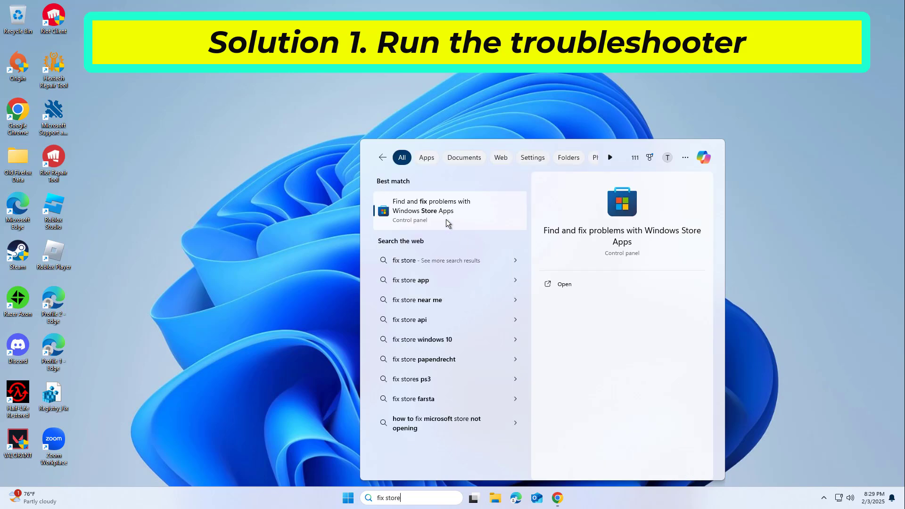
click(441, 212)
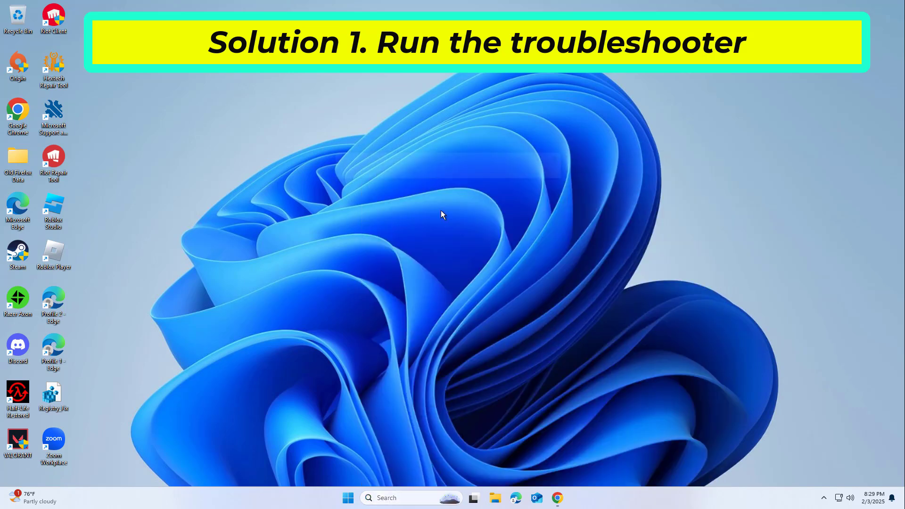
click(526, 336)
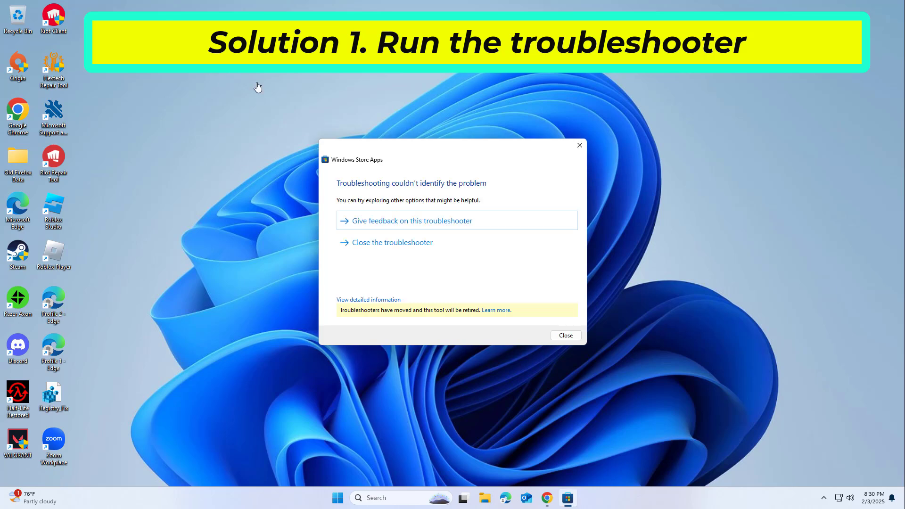
click(372, 242)
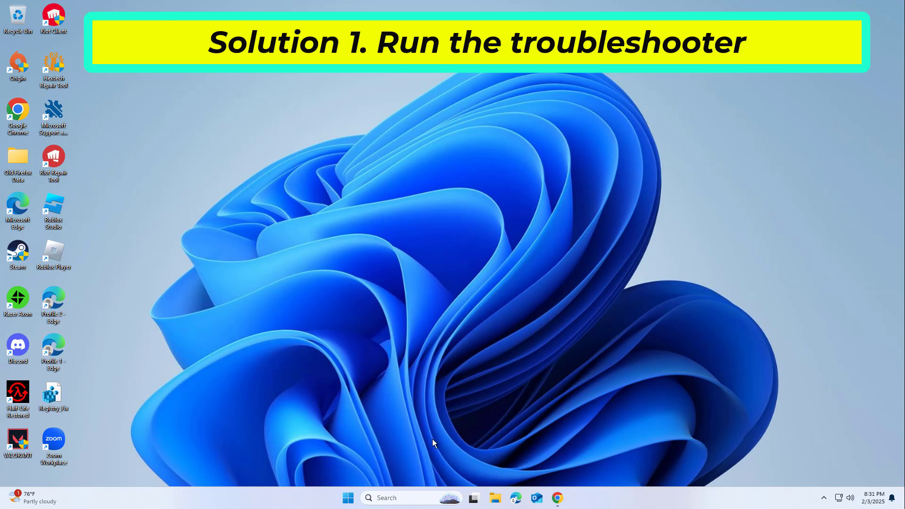
Step: Open the Your info account settings and review the local account and Microsoft account sign-in options
click(390, 494)
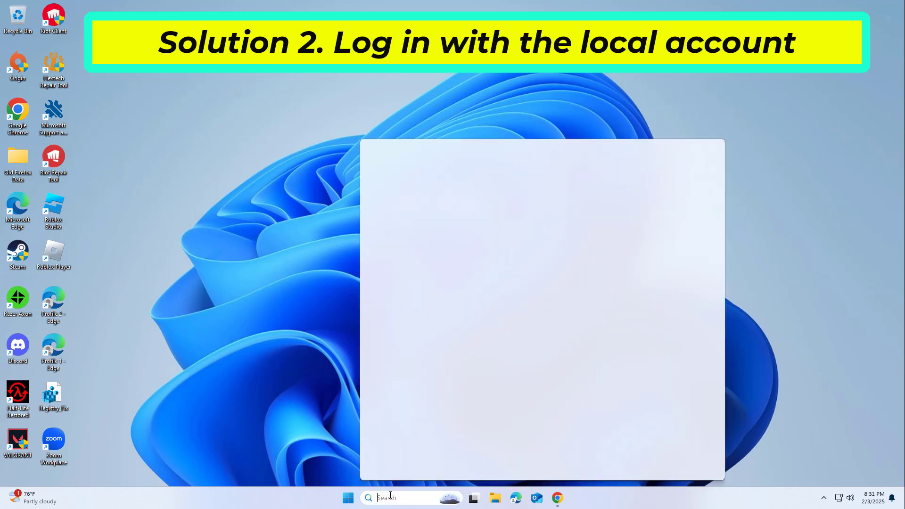
text(your)
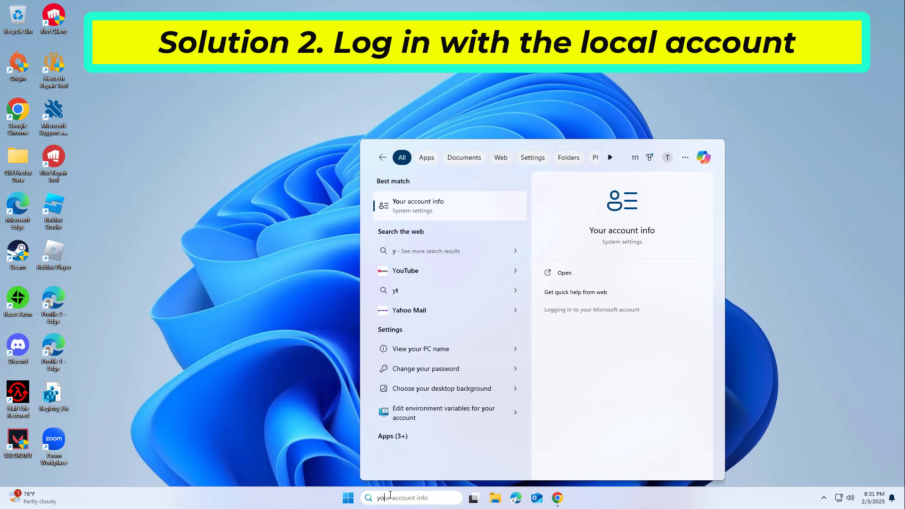
text( info)
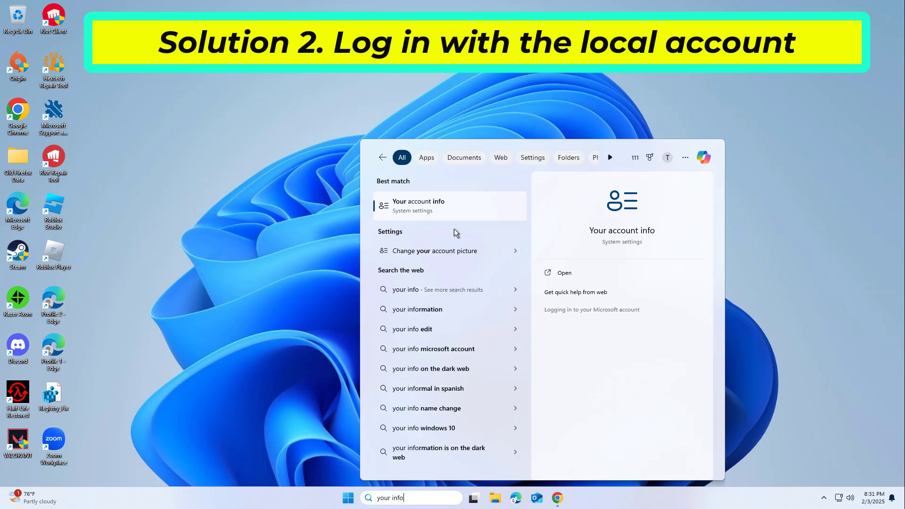
click(434, 203)
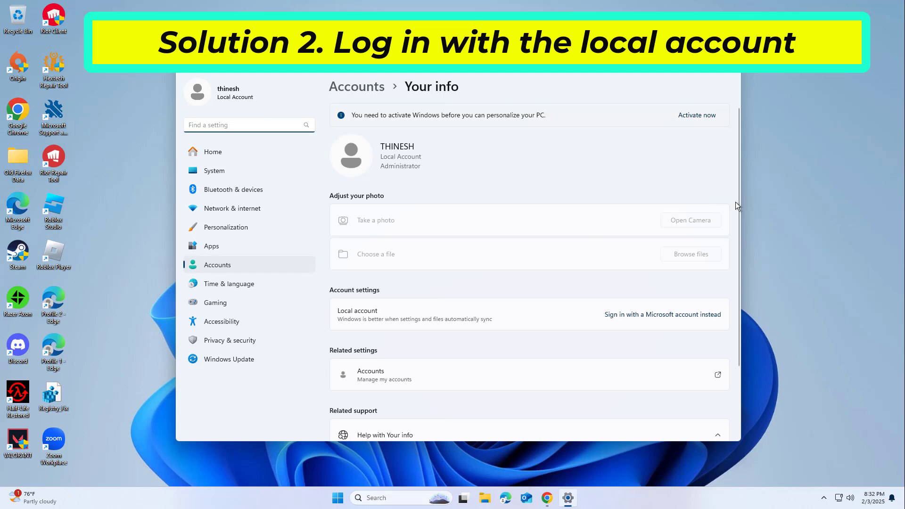
scroll(739, 200, down, 3)
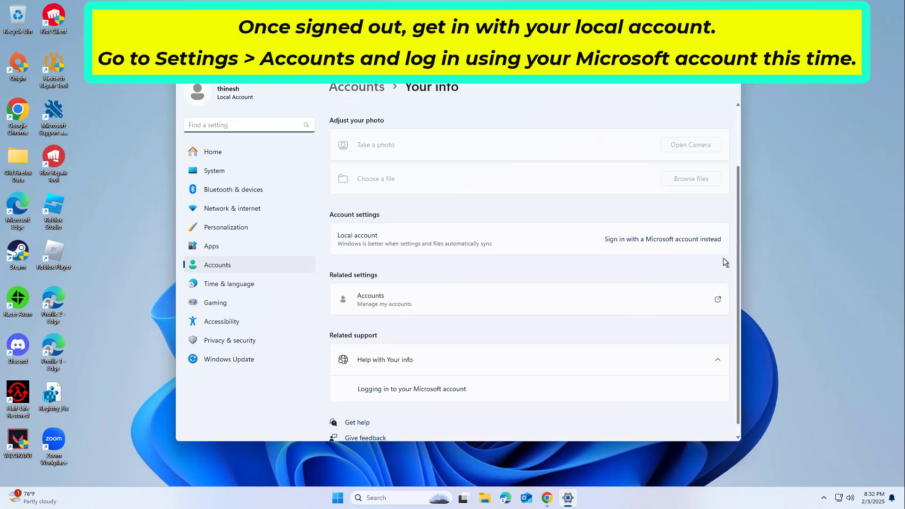
scroll(725, 262, up, 3)
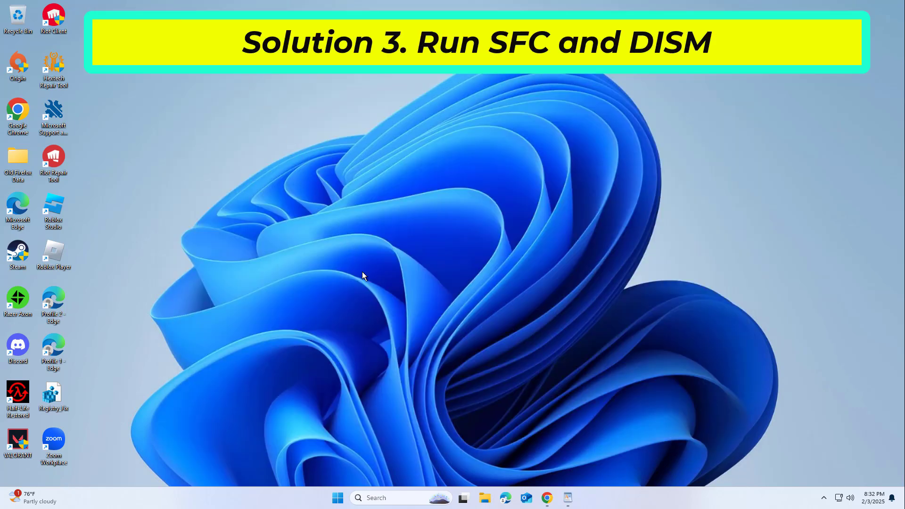
Step: Open Command Prompt as administrator and run a system file scan with sfc /scannow
click(398, 498)
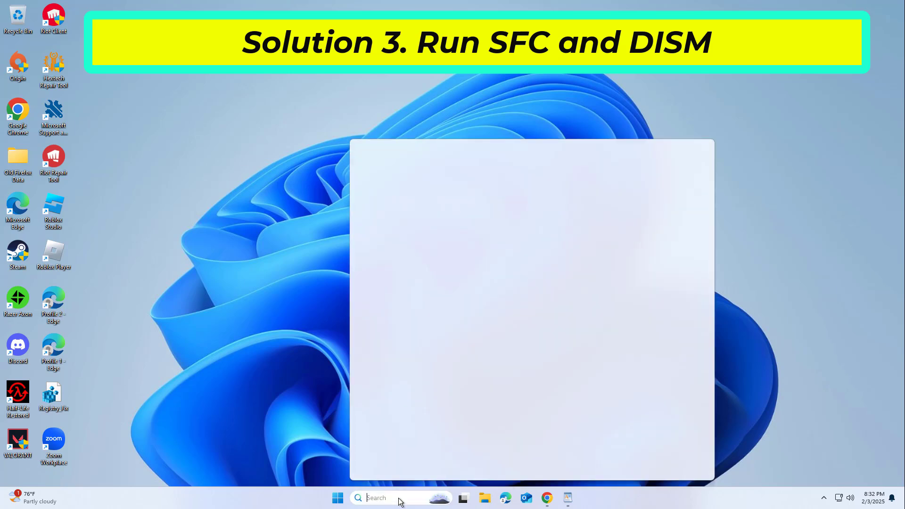
text(cmd)
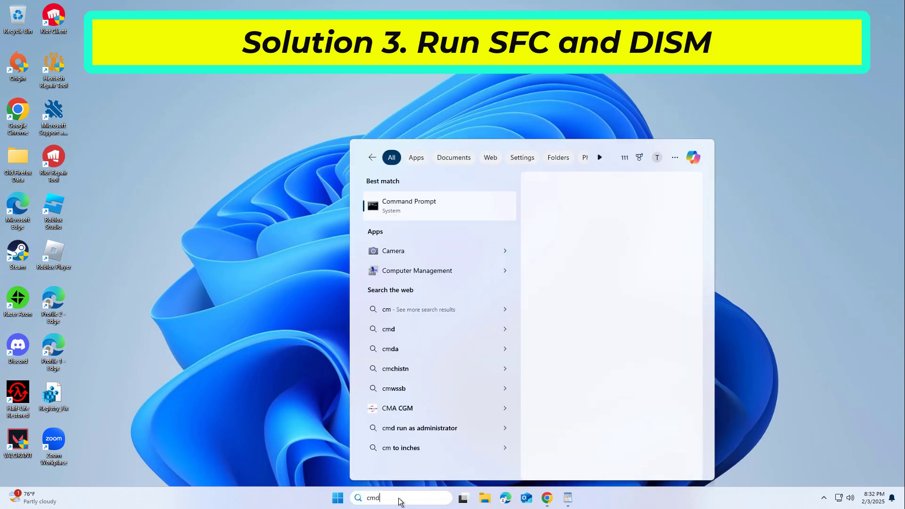
right_click(400, 200)
click(454, 208)
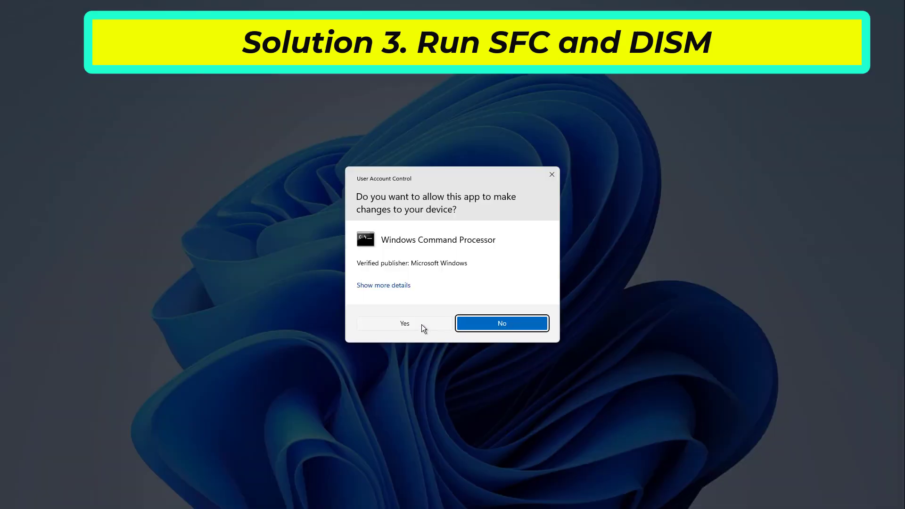
click(405, 323)
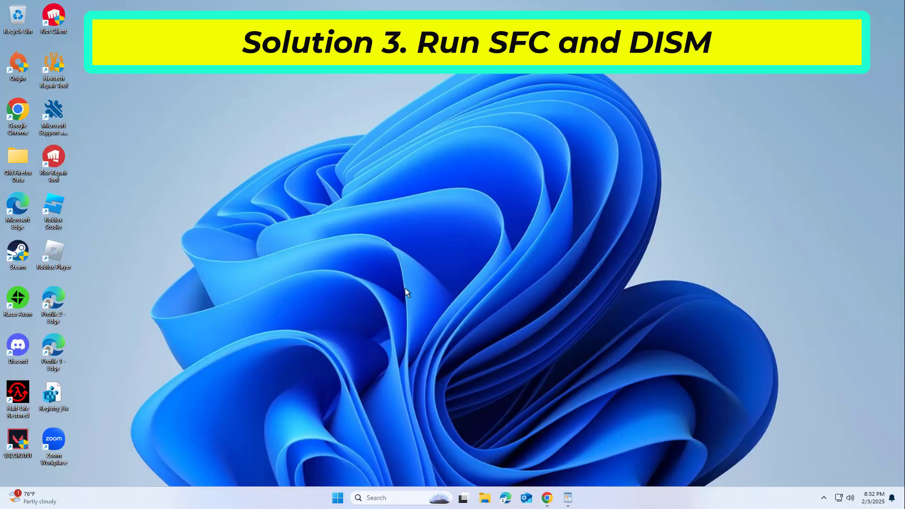
drag(354, 55, 490, 102)
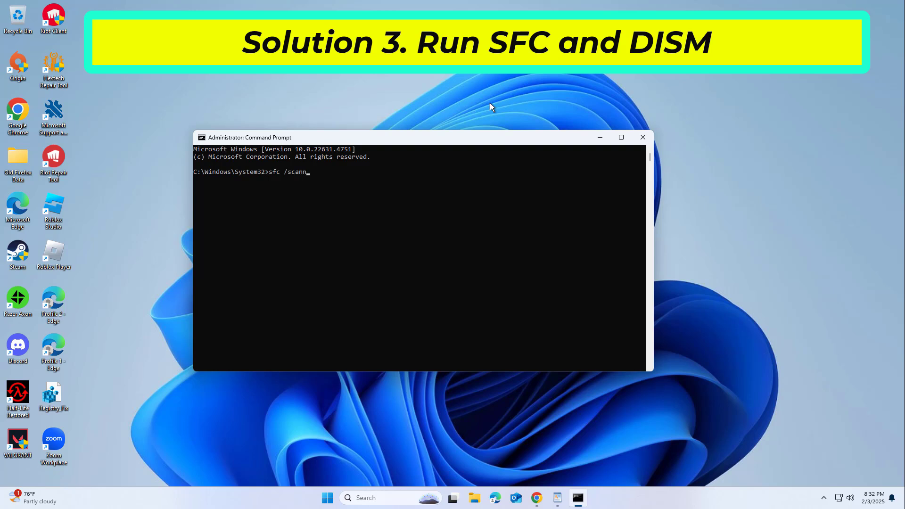
key(Return)
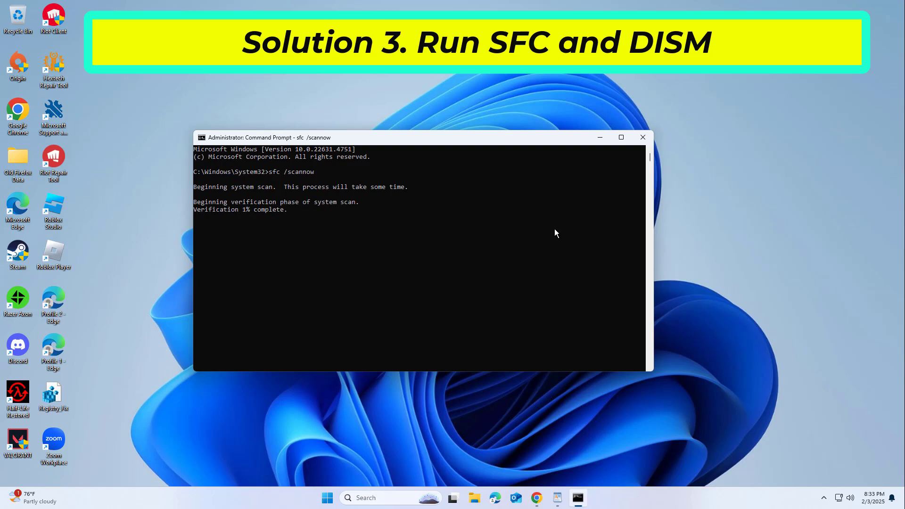
Step: Copy the line DISM /Online /Cleanup-Image /CheckHealth from the WordPad document and bring up Command Prompt's Edit options for pasting
click(561, 497)
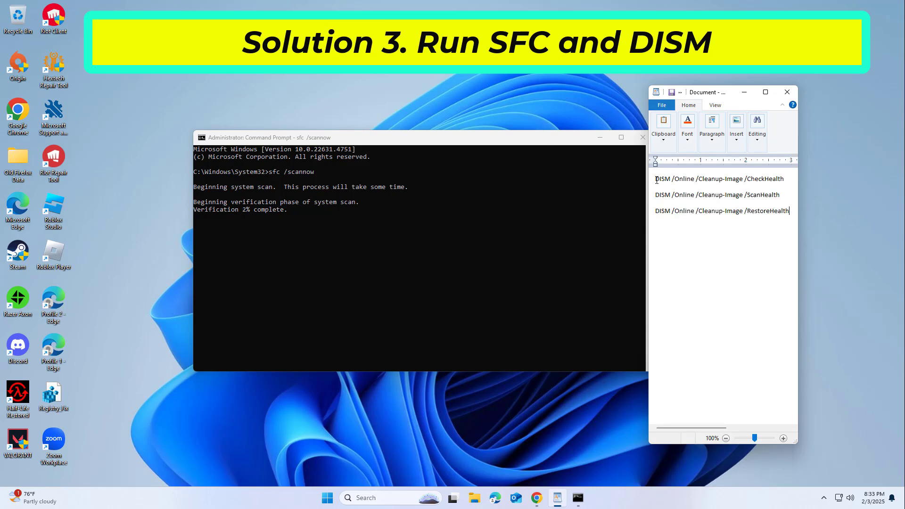
drag(655, 179, 795, 194)
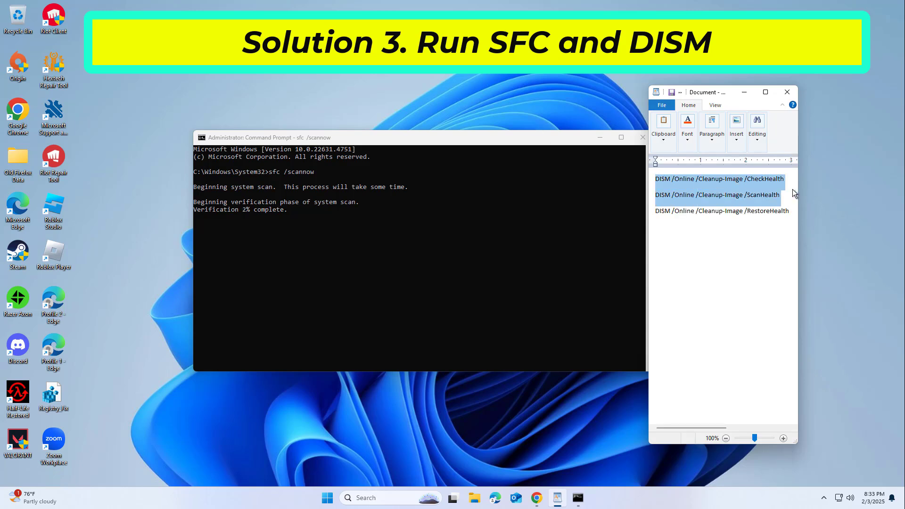
click(649, 181)
right_click(658, 180)
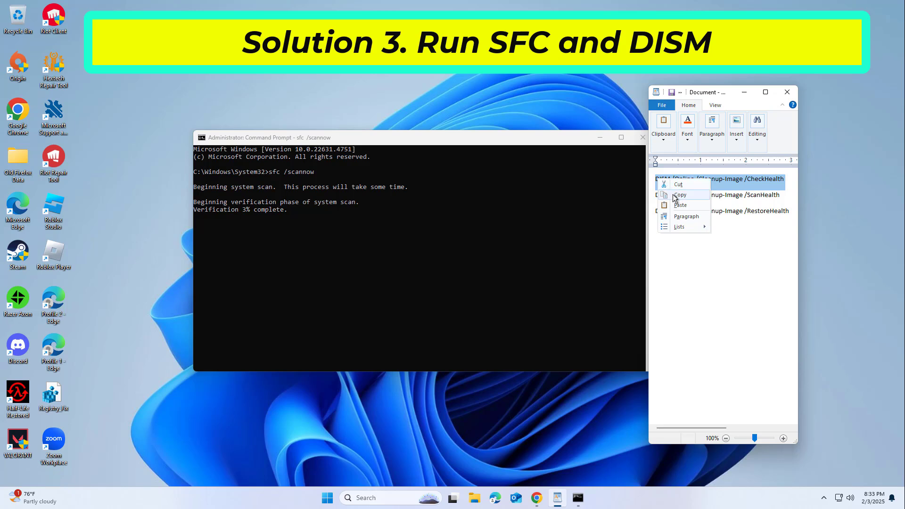
click(675, 195)
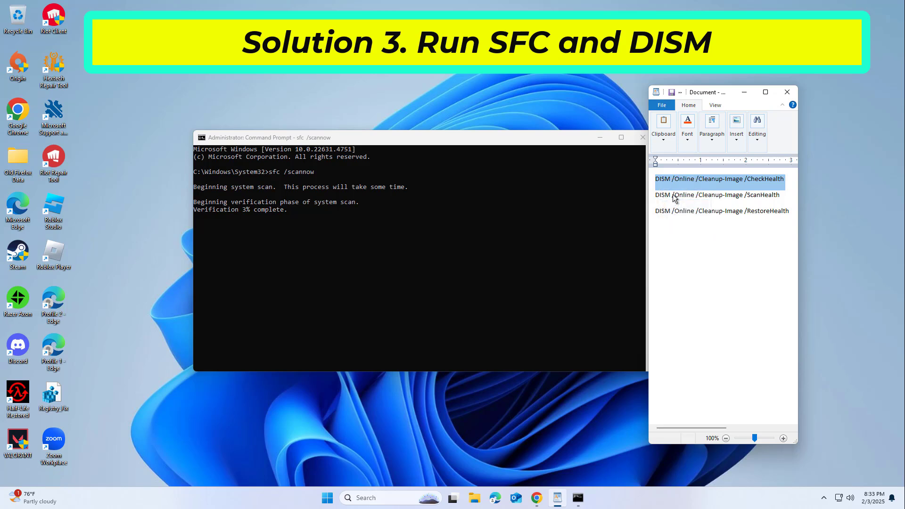
click(533, 144)
right_click(534, 142)
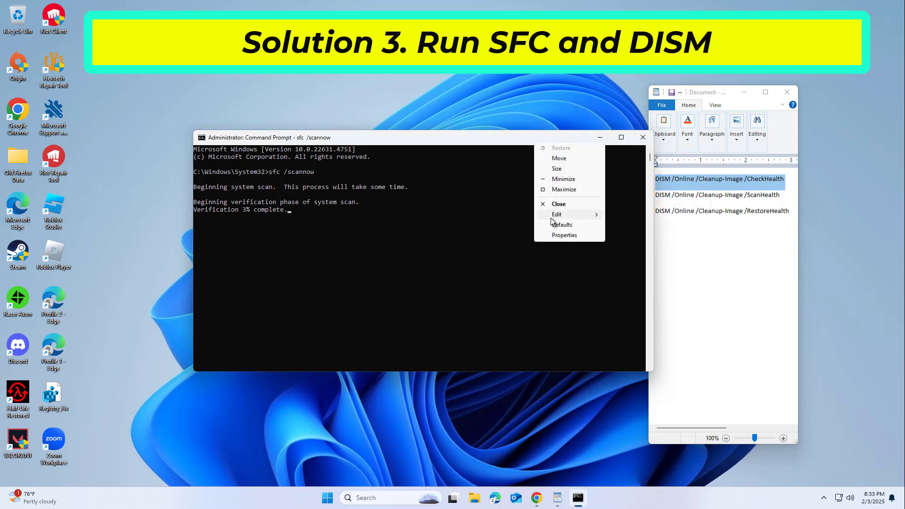
mouse_move(553, 219)
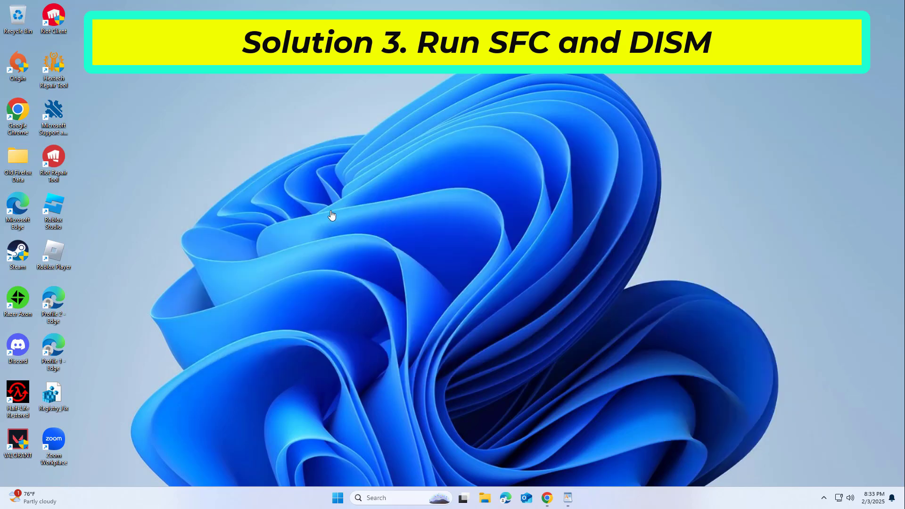
Step: Search Windows for Notepad and open its app settings
click(387, 498)
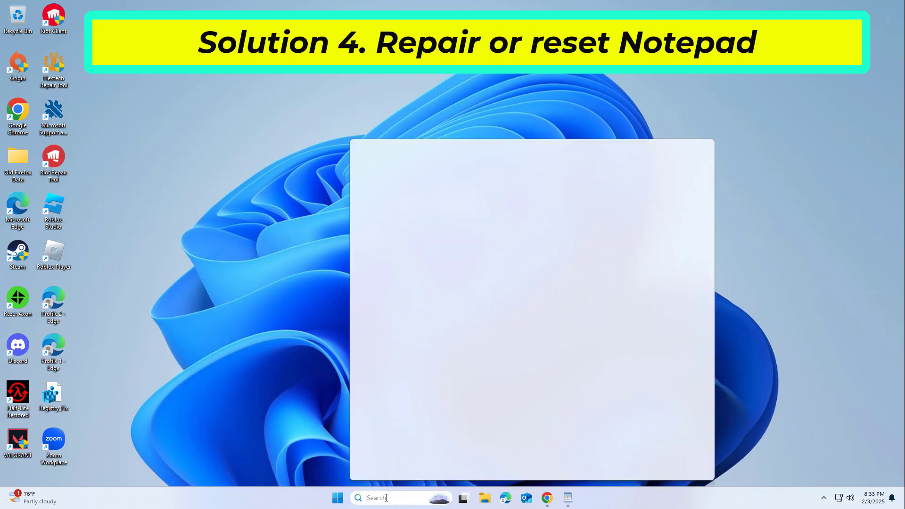
text(no)
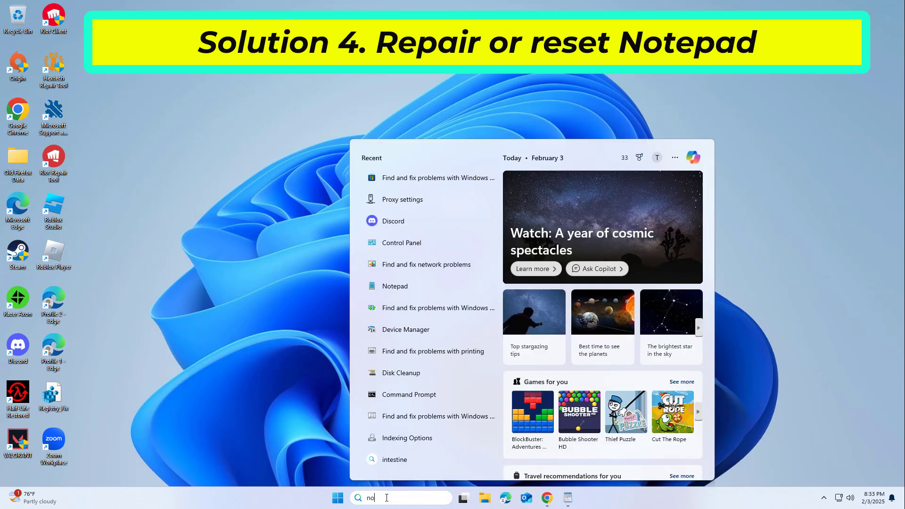
text(ep)
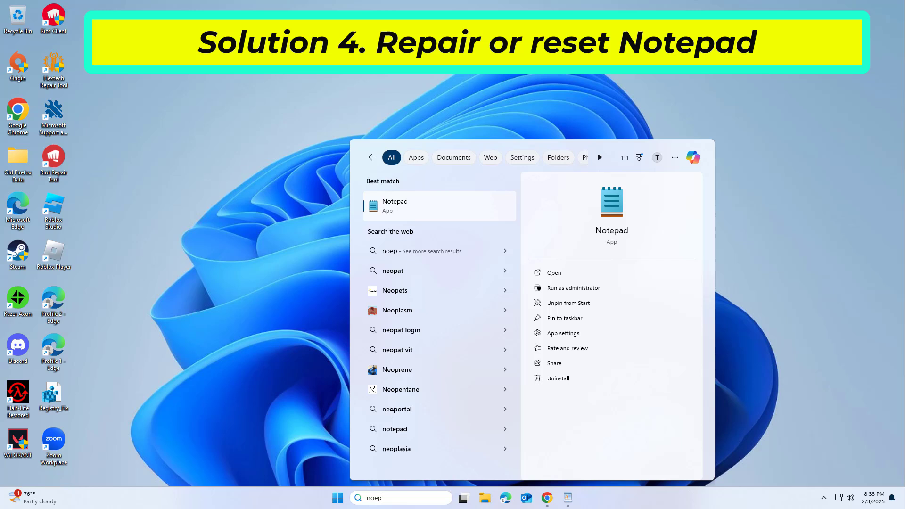
right_click(420, 202)
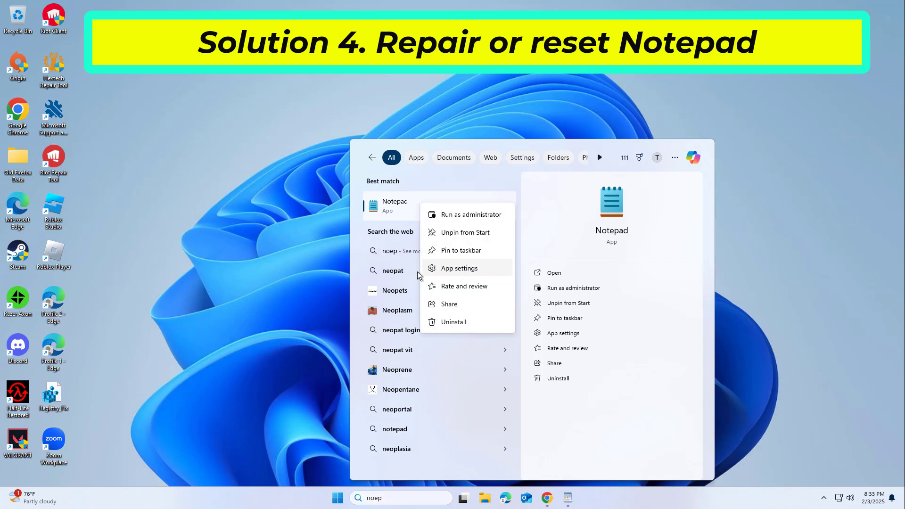
click(476, 271)
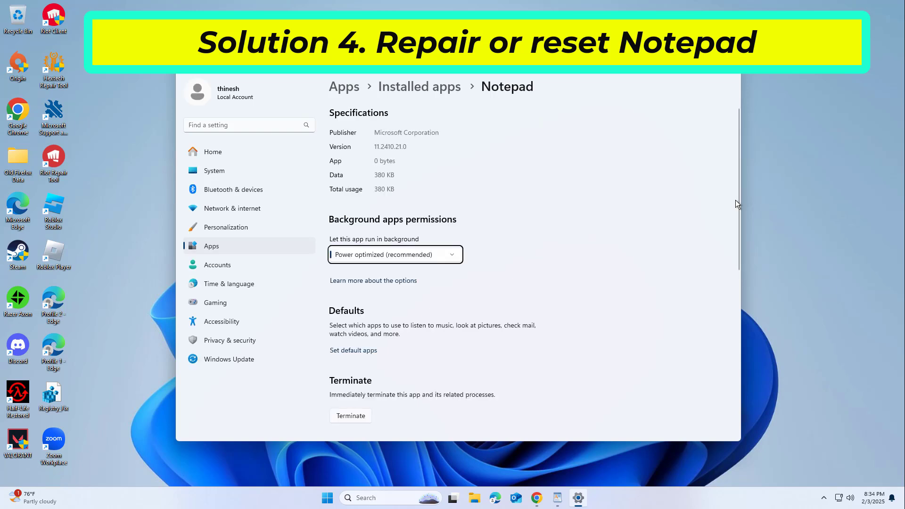
Step: Repair the Notepad app, then reset it and confirm the data deletion
scroll(739, 207, down, 5)
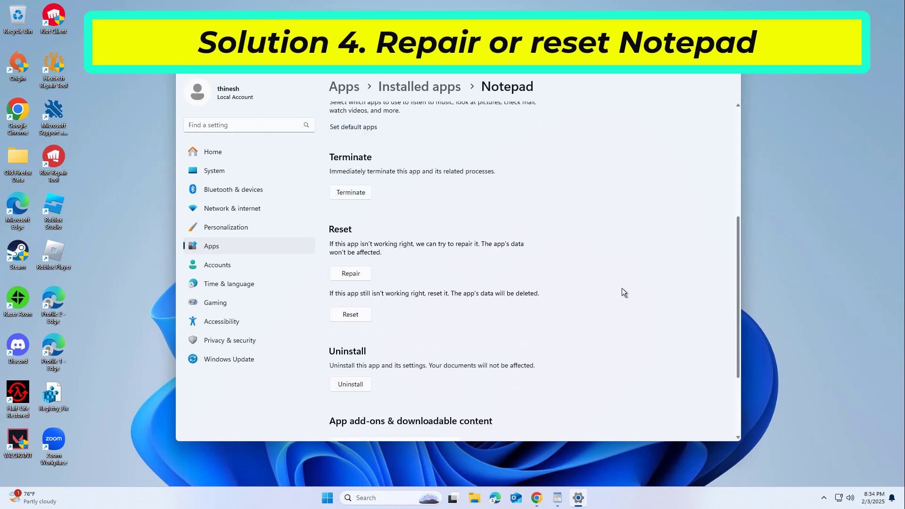
click(355, 275)
click(363, 319)
click(397, 293)
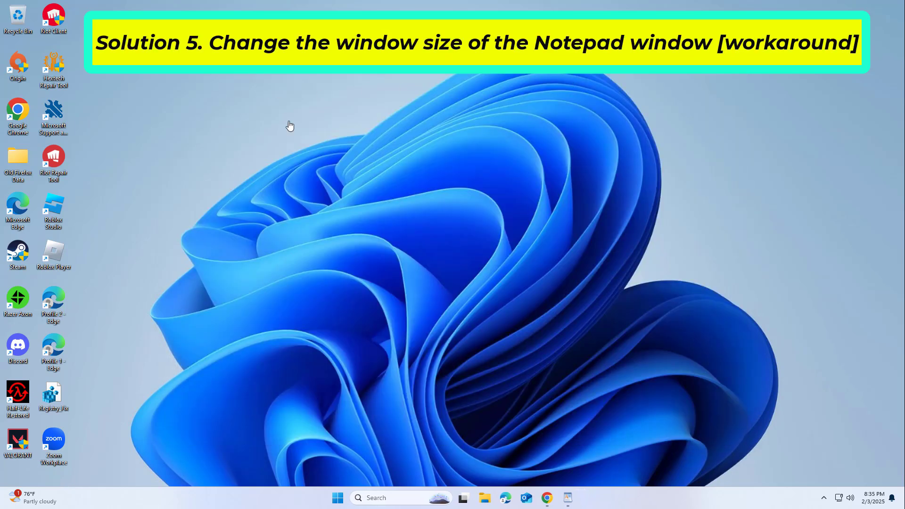
Step: Restore the WordPad document window, move it toward the middle of the desktop and widen it to more than twice its width
click(569, 499)
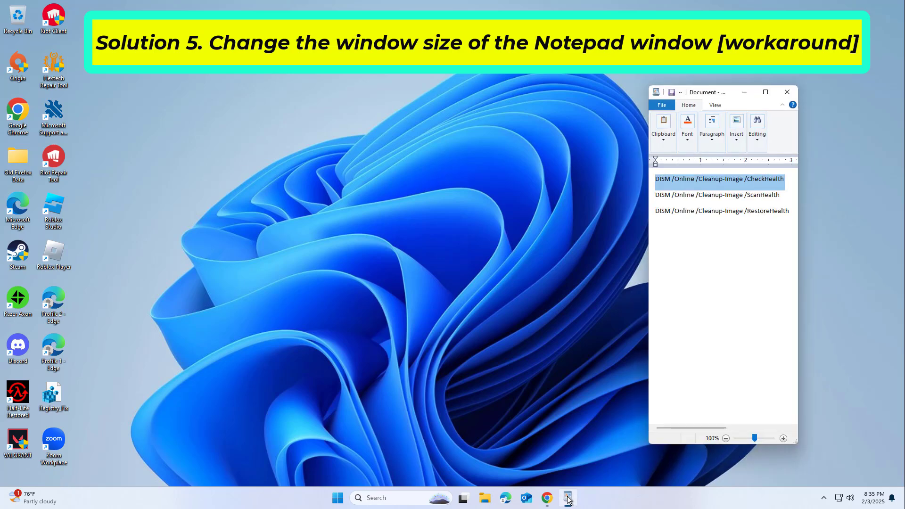
drag(698, 95, 325, 77)
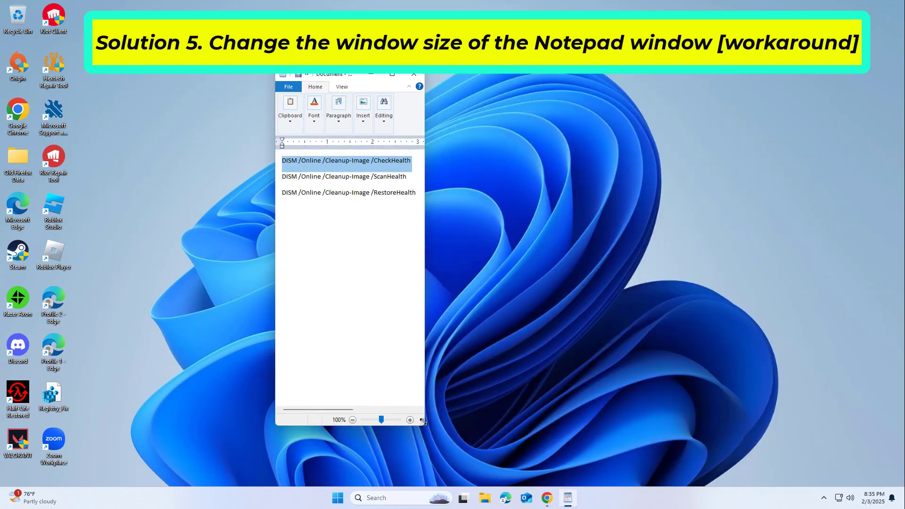
drag(544, 457, 486, 405)
drag(582, 419, 622, 419)
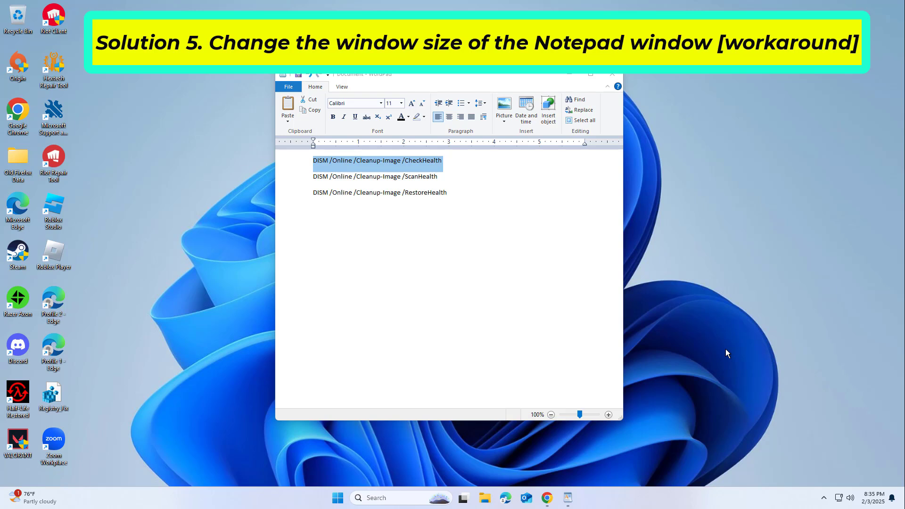